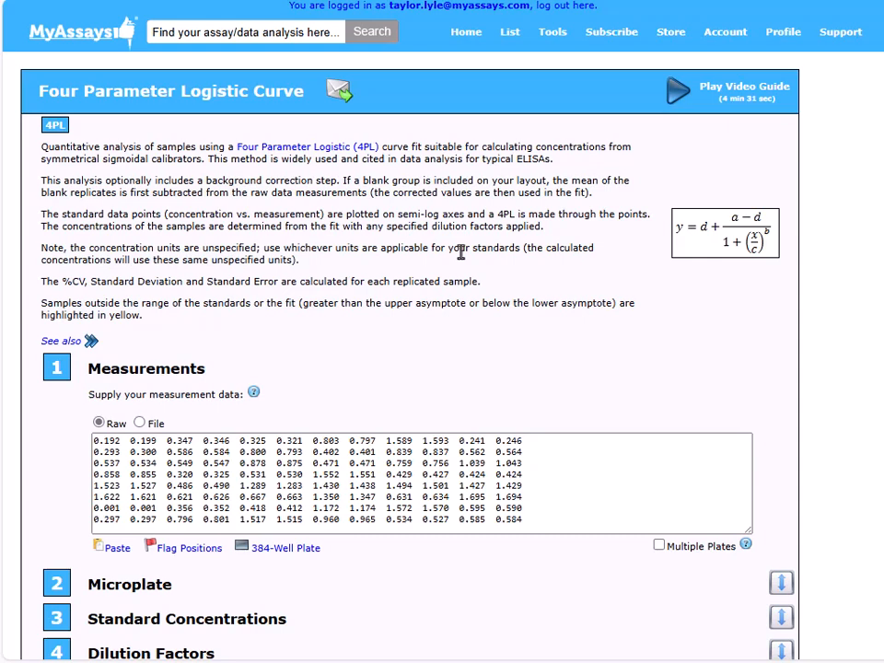
# Review the microplate layout and standard concentrations, and calculate the Four Parameter Logistic Curve analysis
pyautogui.scroll(-3, 461, 251)
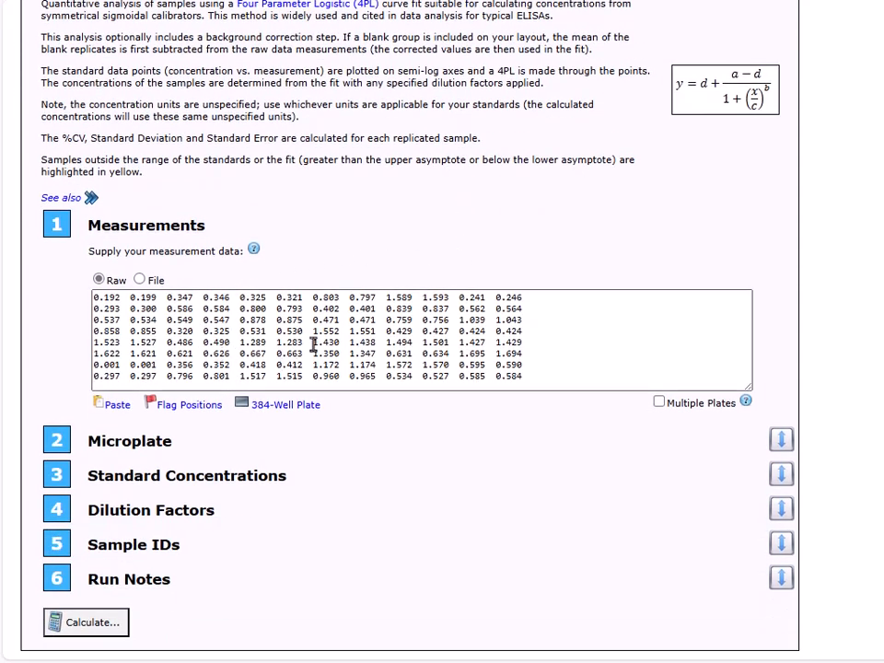
pyautogui.click(227, 449)
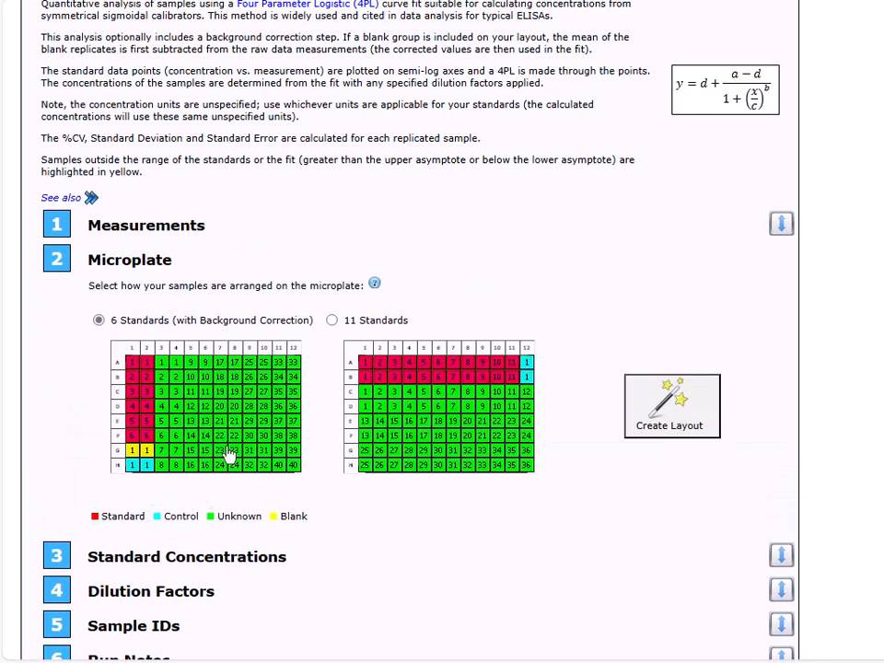
pyautogui.click(236, 563)
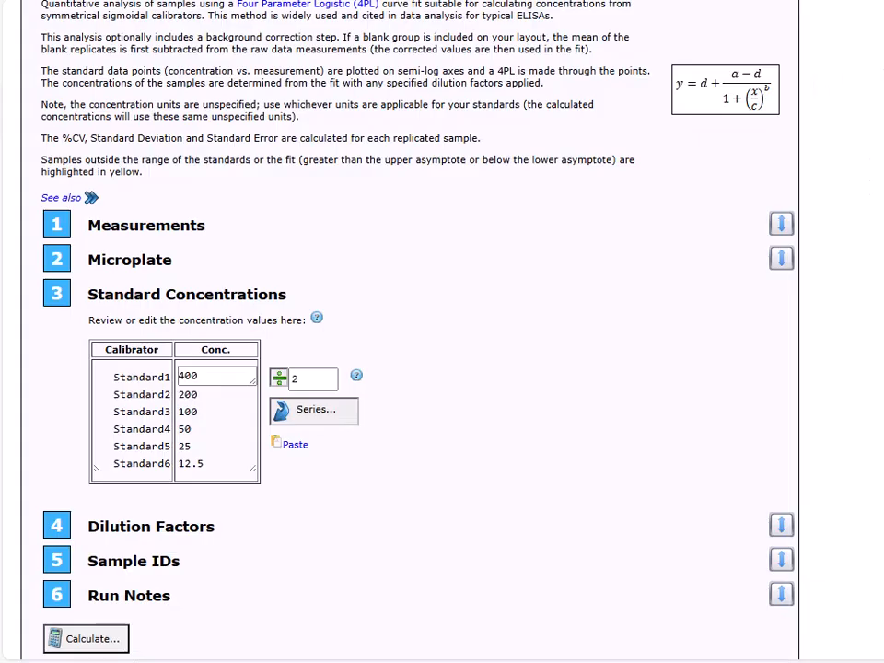
pyautogui.click(81, 639)
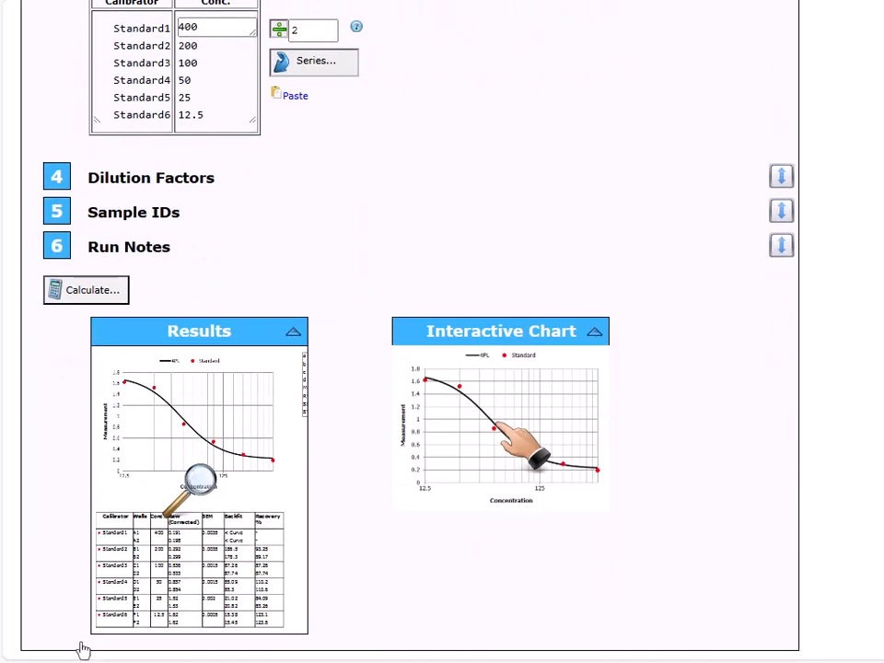
# Open the calculated results report and review its fitted curve, calibrator table and sample table
pyautogui.click(165, 468)
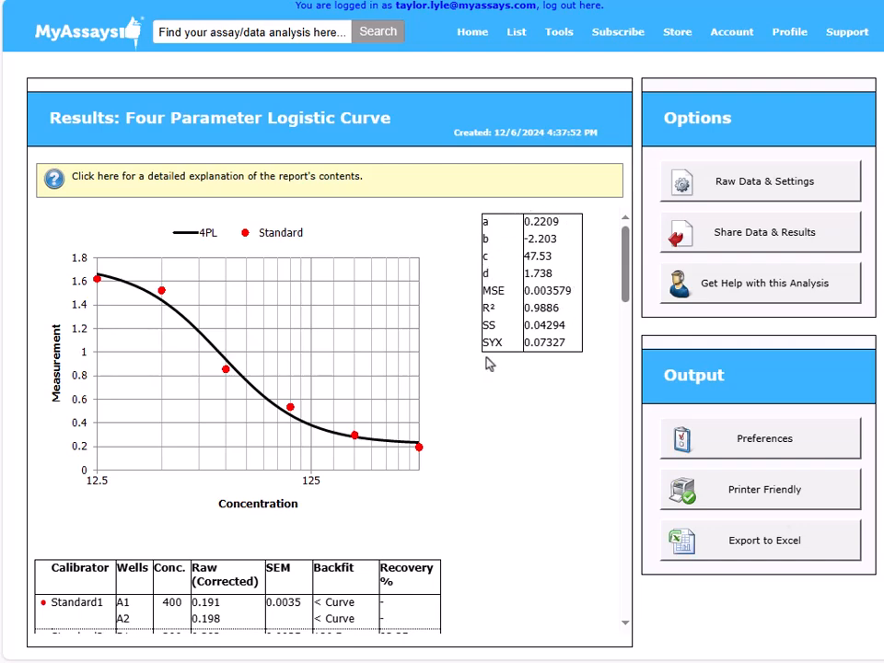
pyautogui.scroll(-5, 233, 411)
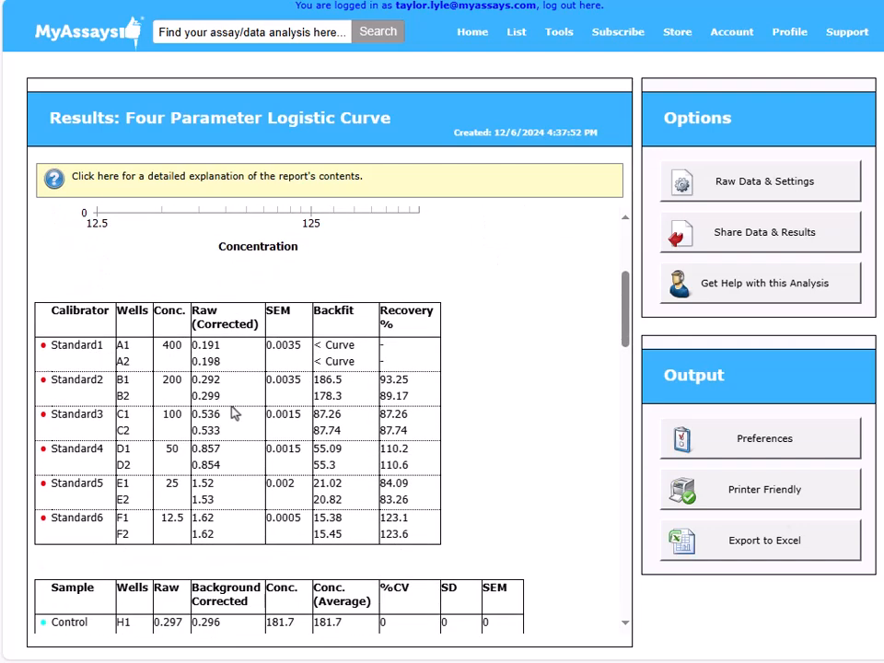
pyautogui.scroll(-5, 213, 416)
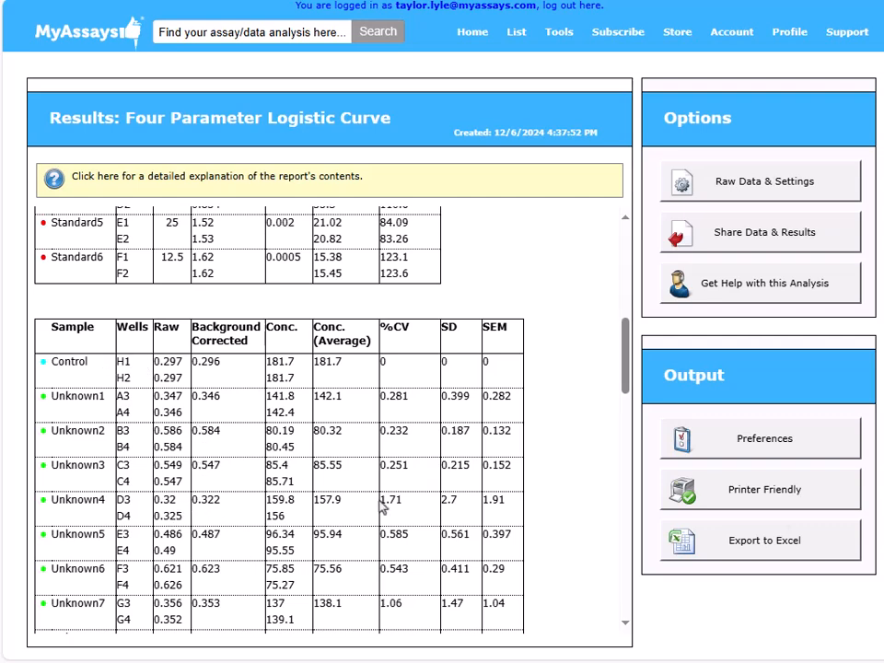
# Export the results to Excel and view the downloaded Results_from_MyAssays workbook, minimising its window when done
pyautogui.click(734, 558)
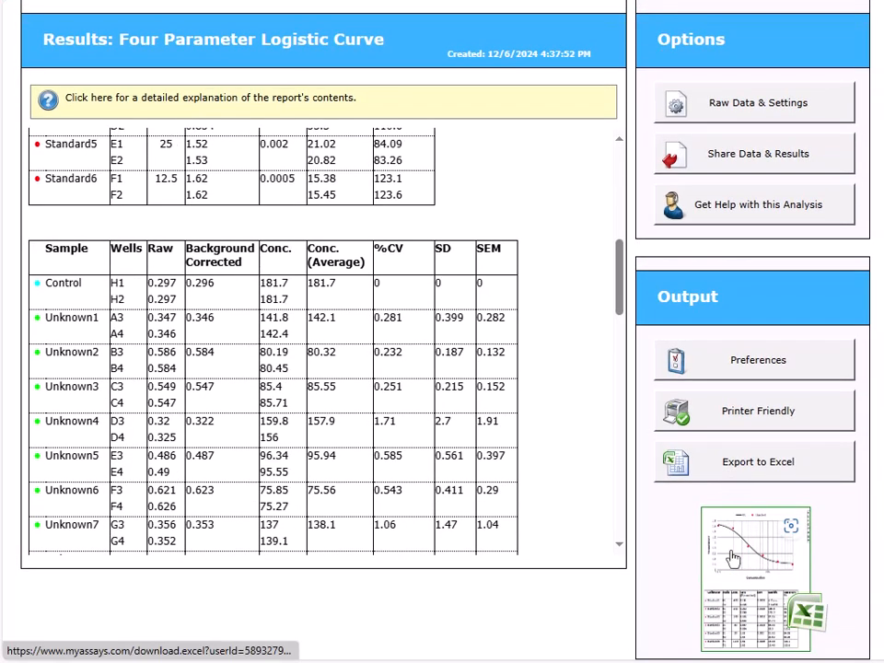
pyautogui.click(732, 558)
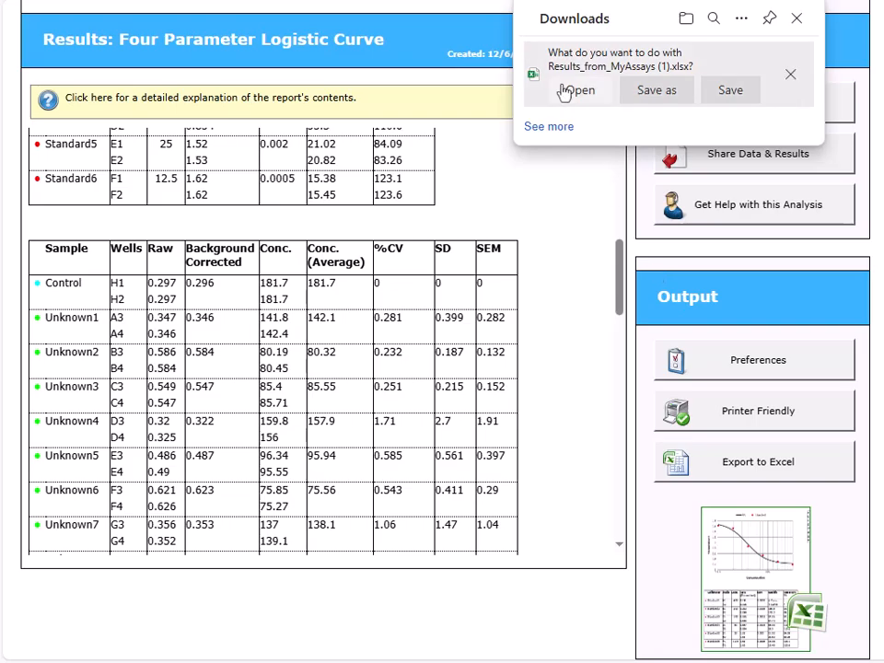
pyautogui.click(567, 87)
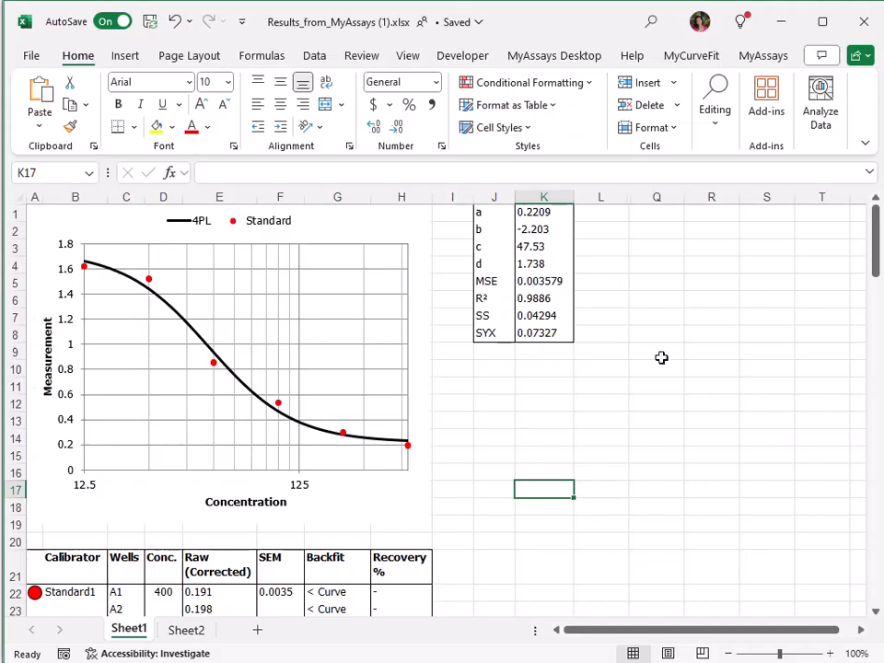
pyautogui.click(790, 22)
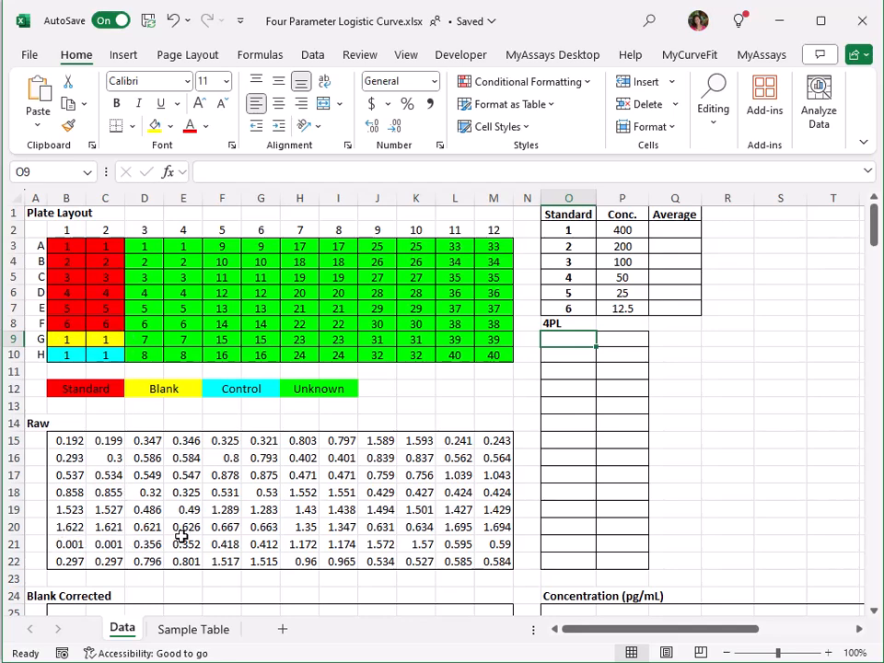
# In the Four Parameter Logistic Curve workbook, enter =B15-AVERAGE($B$21:$C$21) in B25 and fill it across the Blank Corrected grid to M32
pyautogui.scroll(-4, 181, 536)
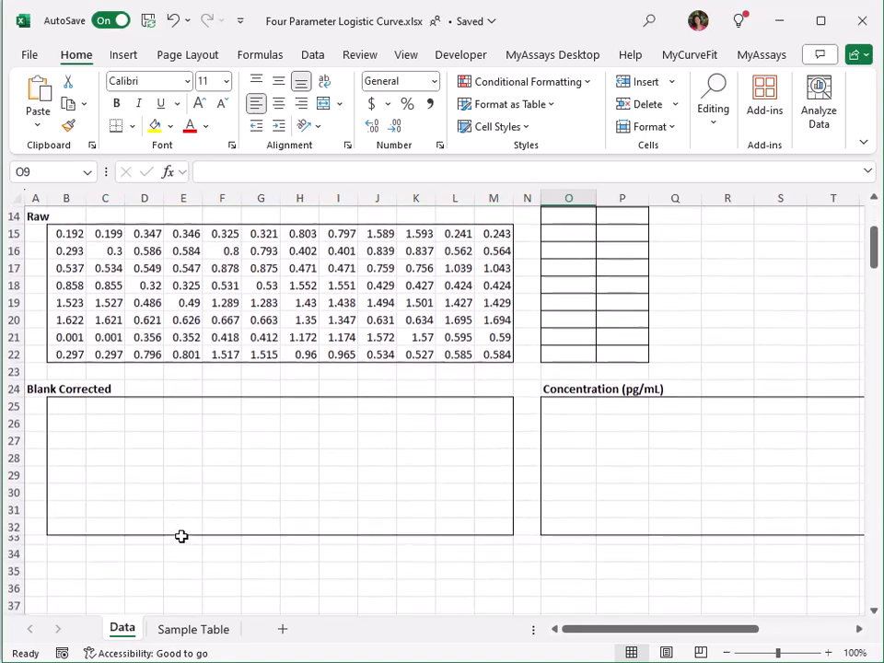
pyautogui.scroll(-1, 182, 535)
pyautogui.scroll(1, 182, 537)
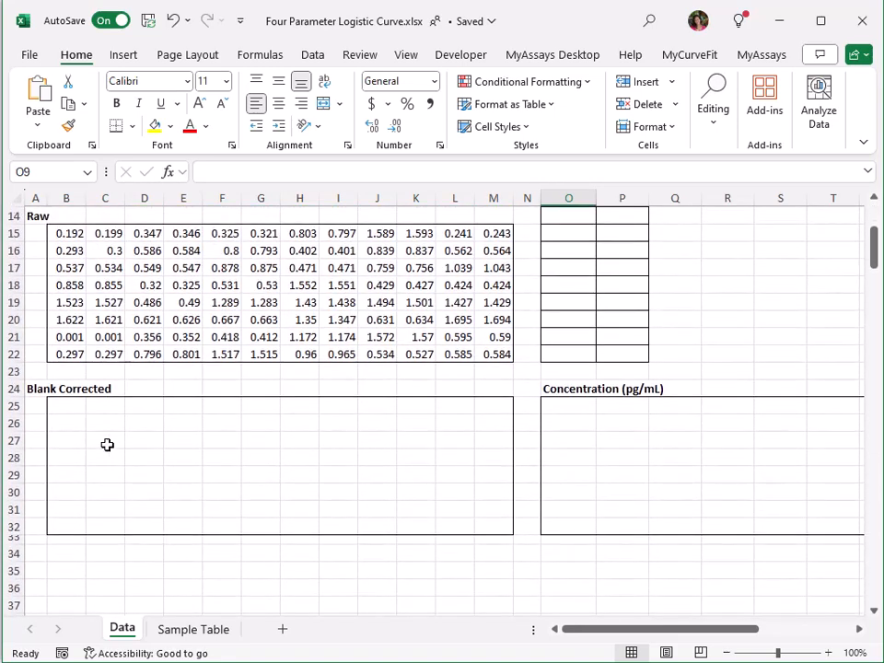
pyautogui.click(73, 409)
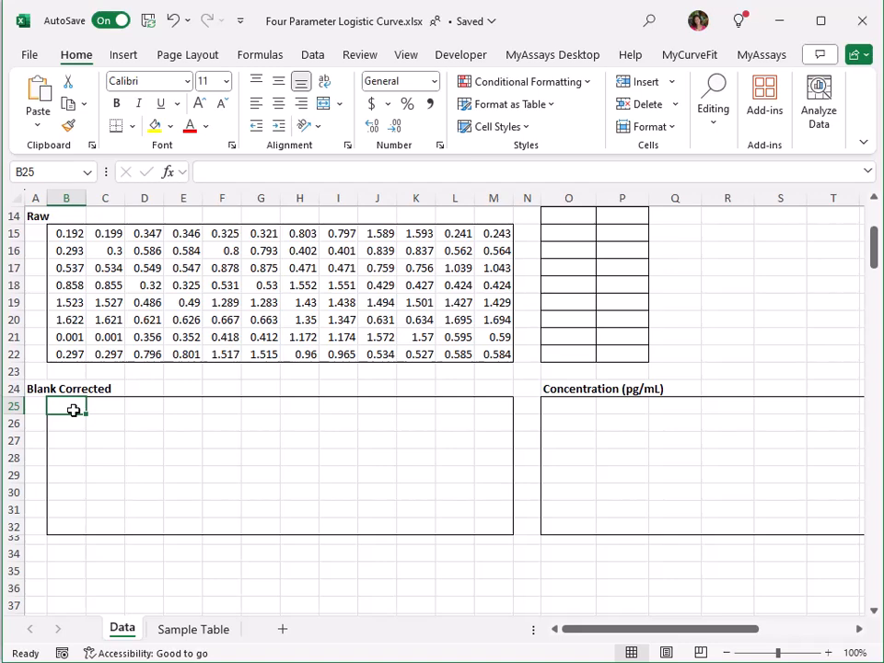
pyautogui.write('=')
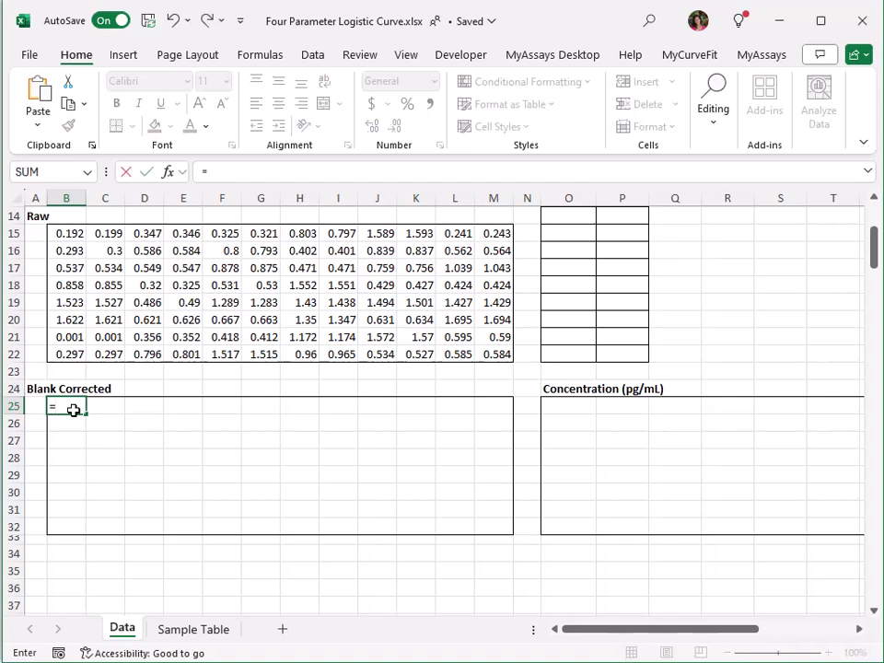
pyautogui.click(67, 235)
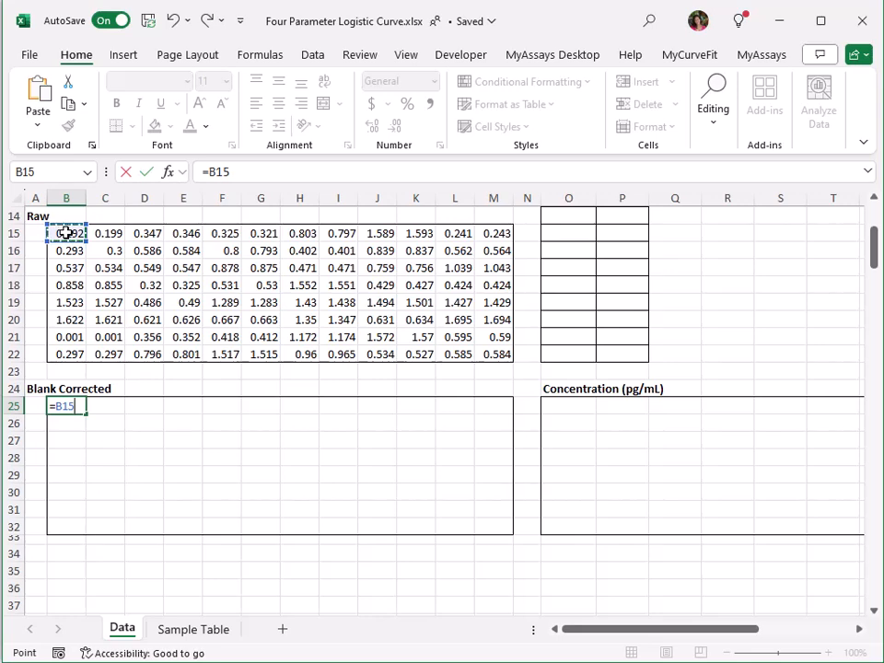
pyautogui.write('-average(')
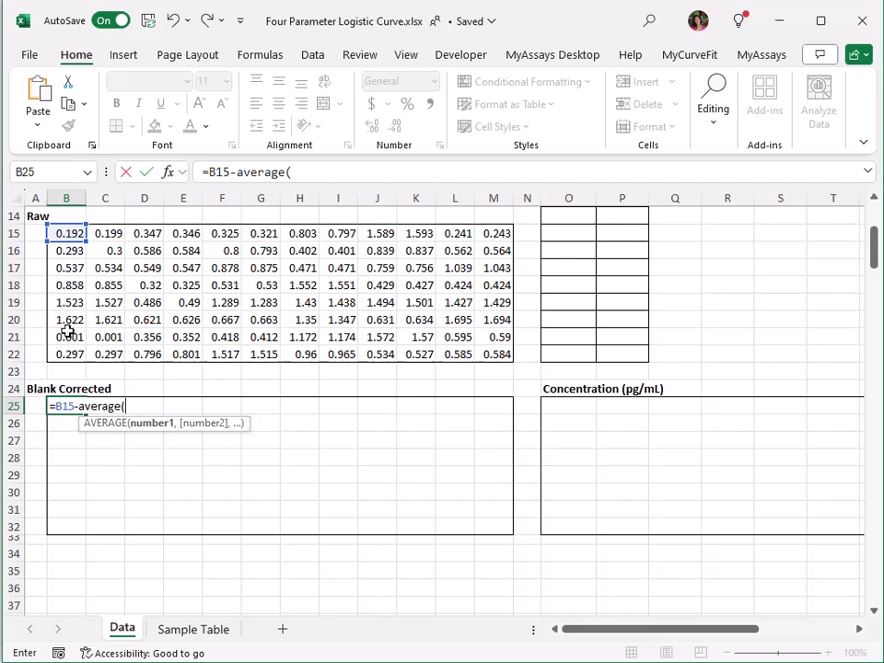
pyautogui.moveTo(69, 336); pyautogui.dragTo(100, 334)
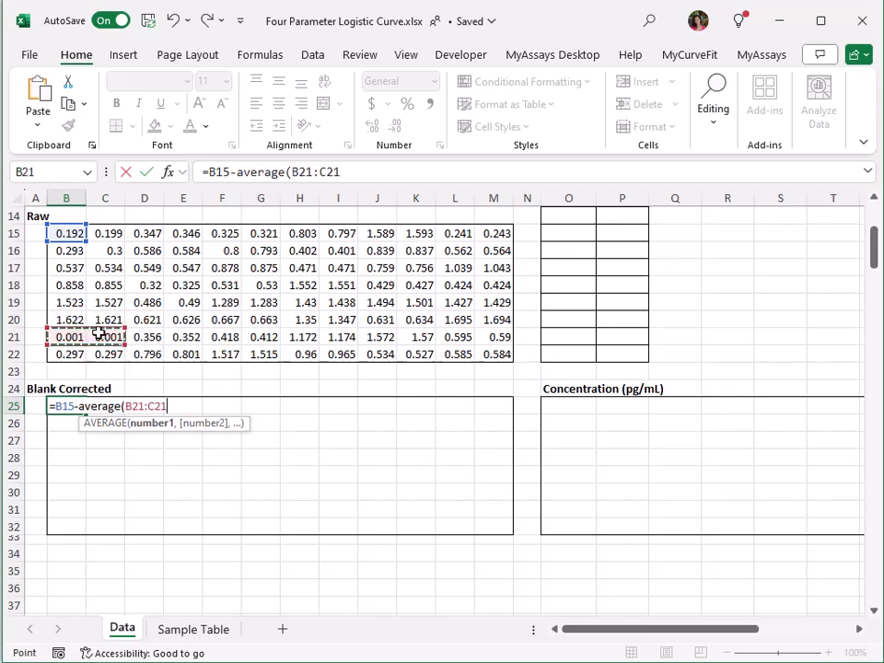
pyautogui.press('F4')
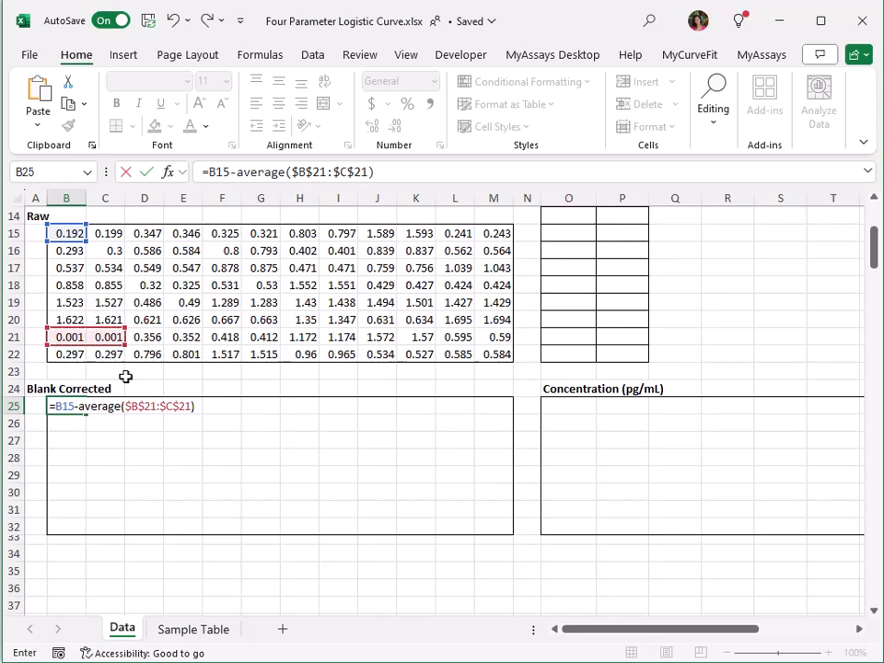
pyautogui.press('Return')
pyautogui.click(69, 402)
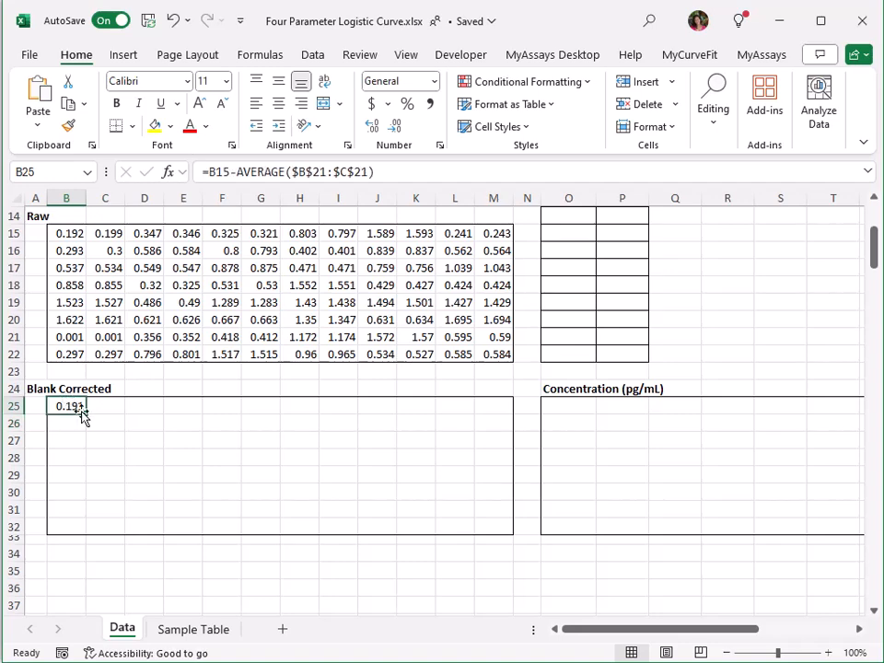
pyautogui.moveTo(85, 414); pyautogui.dragTo(502, 543)
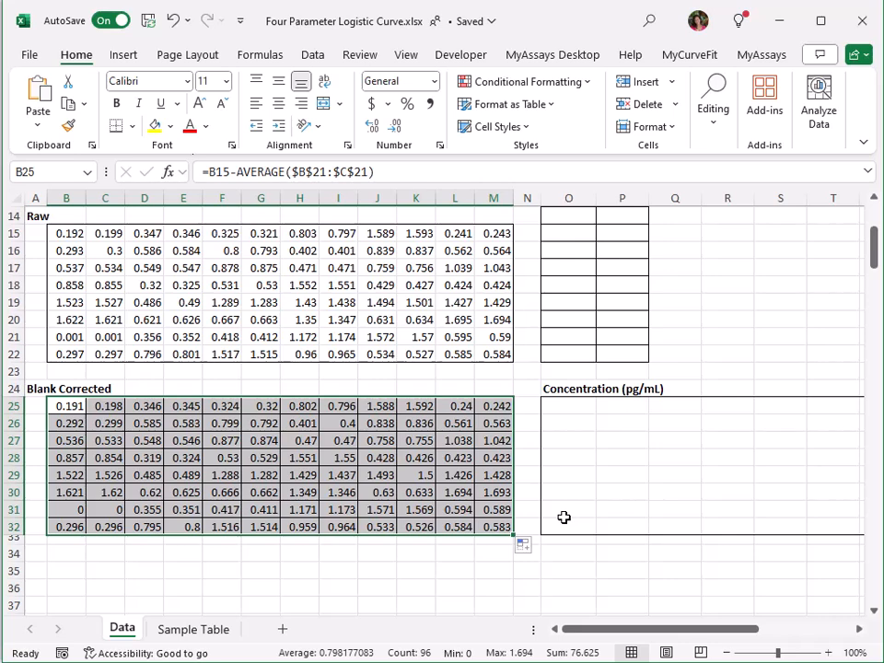
# Enter =AVERAGE(B25:C25) in Q2 for standard 1 and fill it down to Q7 for the remaining standards
pyautogui.scroll(5, 564, 517)
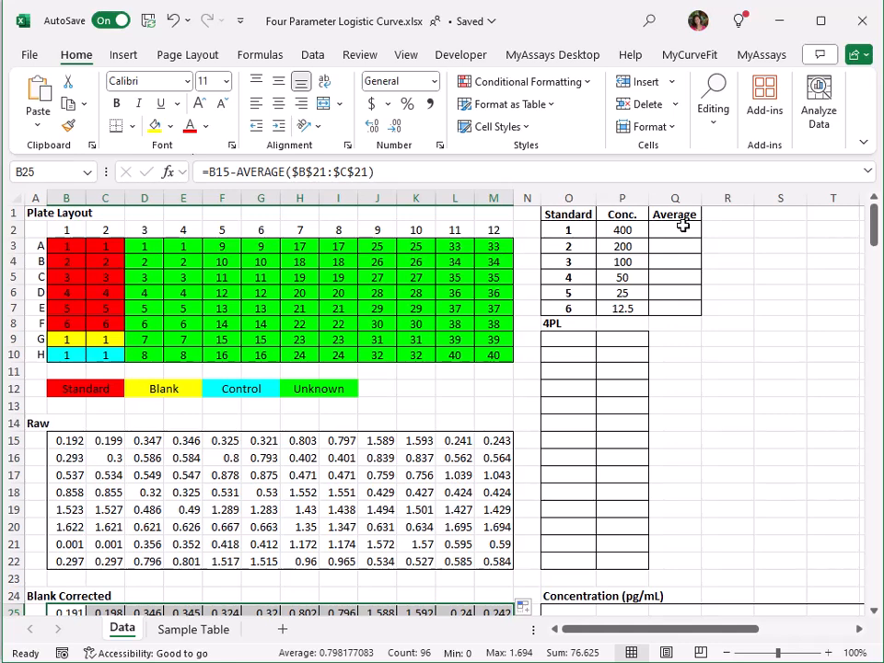
pyautogui.click(682, 225)
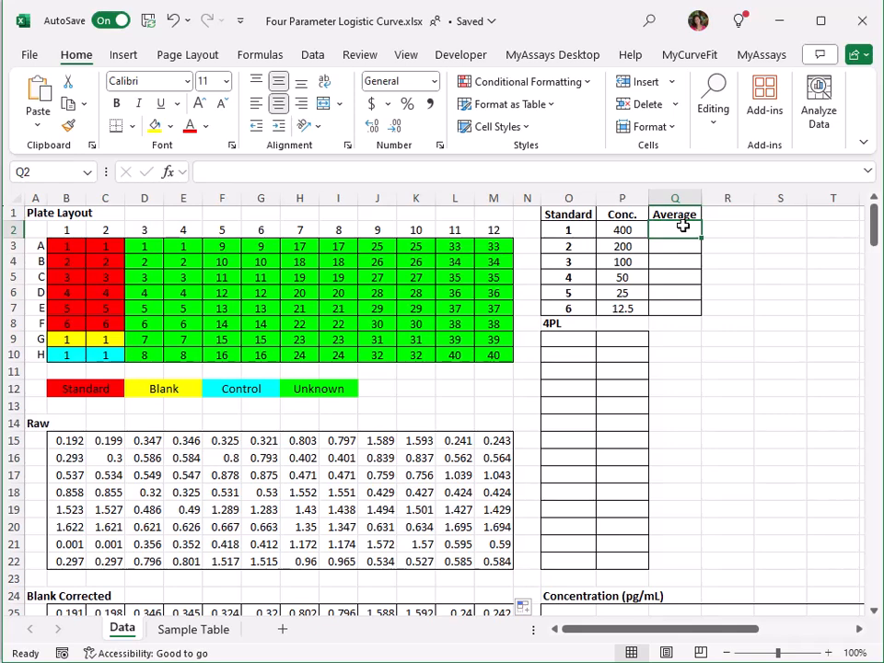
pyautogui.write('=average(')
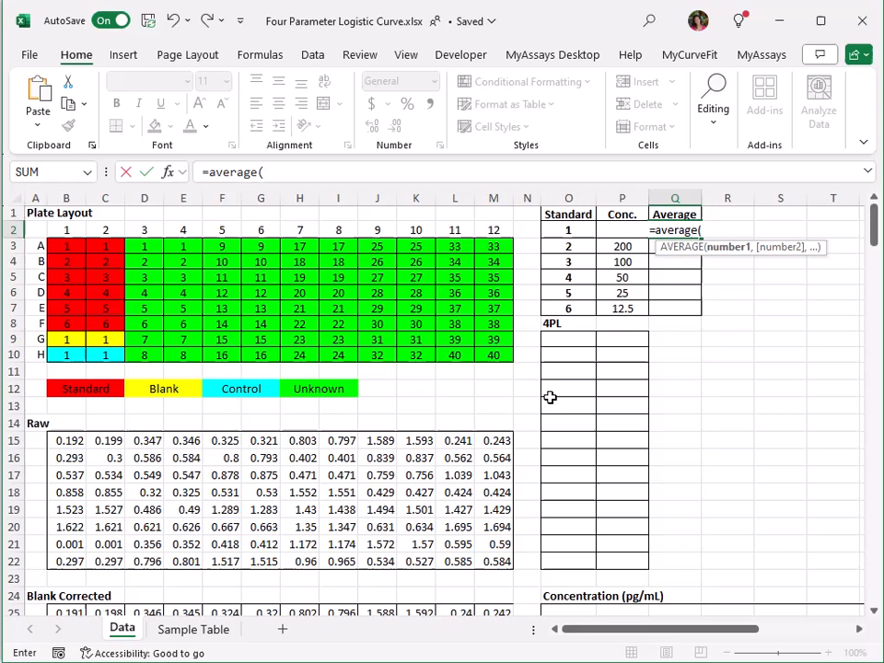
pyautogui.scroll(-2, 550, 397)
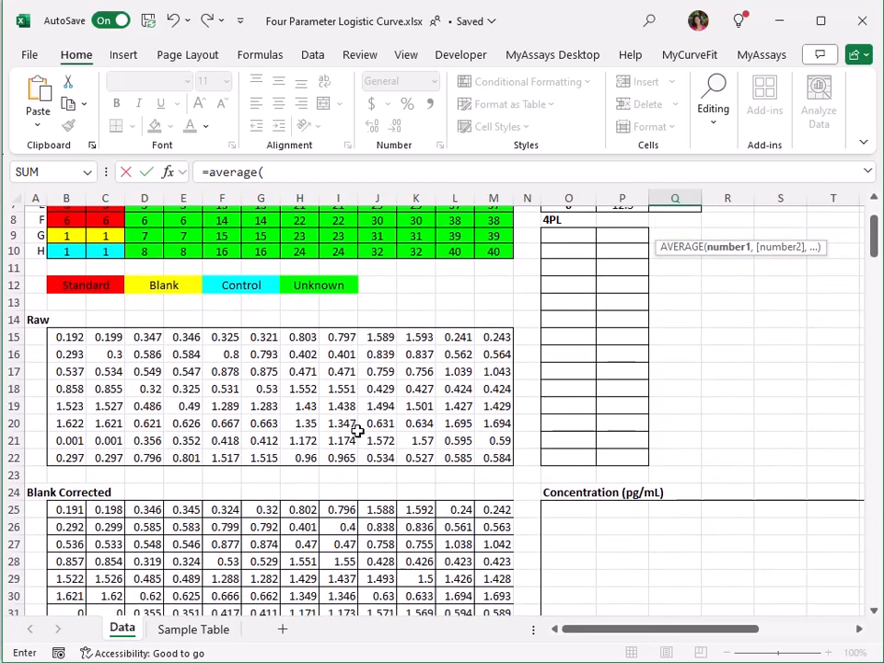
pyautogui.click(83, 509)
pyautogui.moveTo(84, 509); pyautogui.dragTo(101, 507)
pyautogui.press('Return')
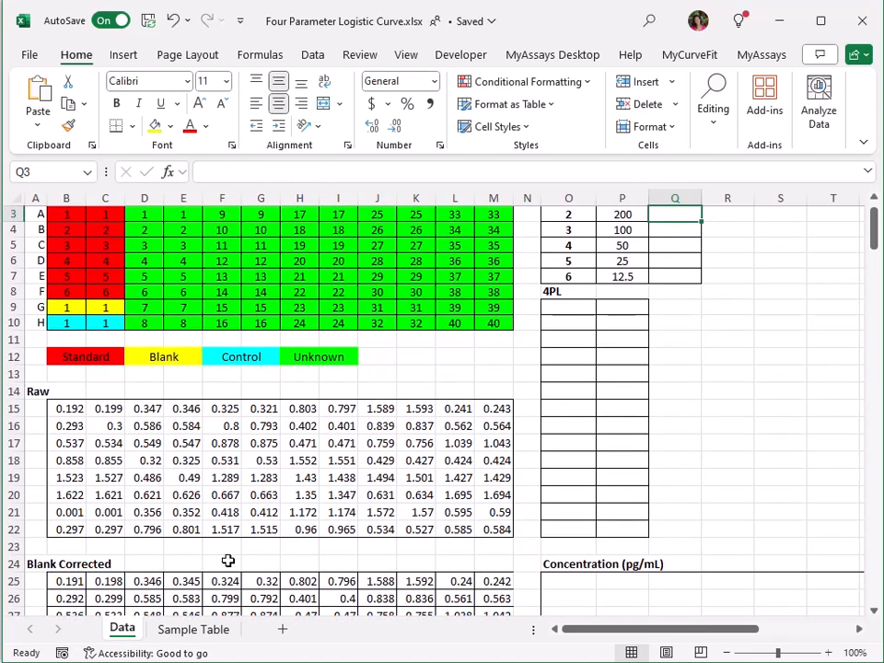
pyautogui.scroll(1, 379, 468)
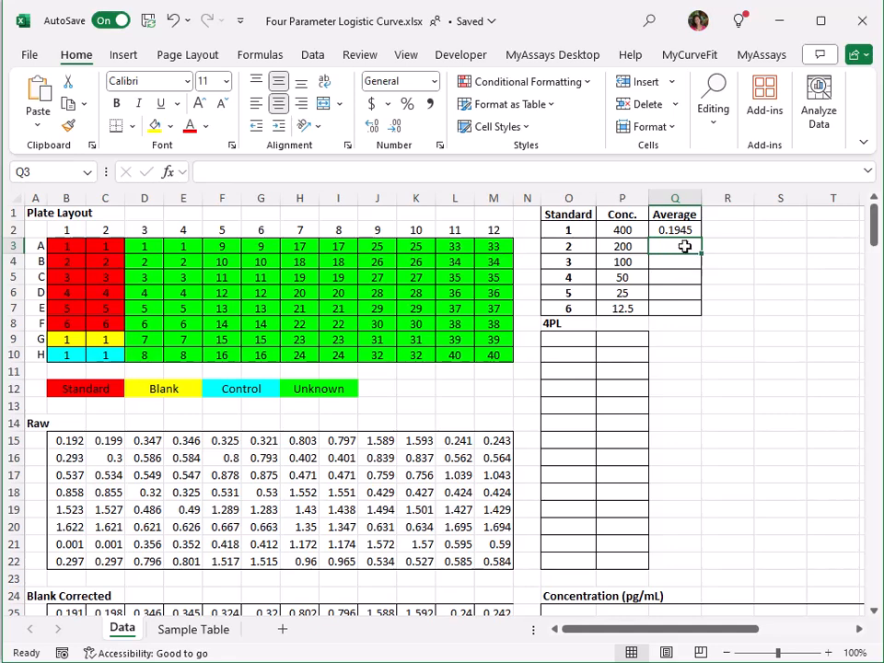
pyautogui.click(674, 230)
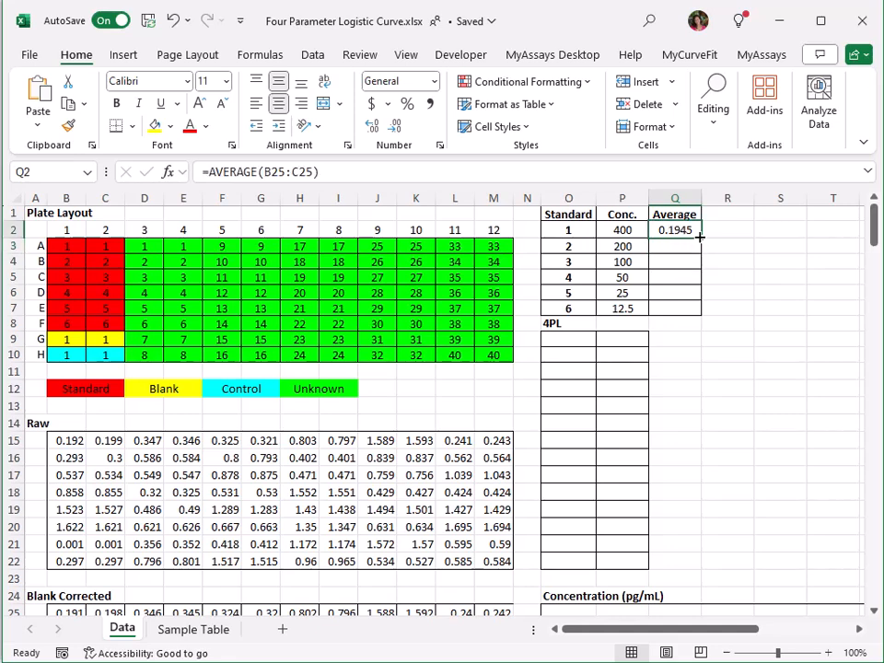
pyautogui.moveTo(700, 238); pyautogui.dragTo(703, 318)
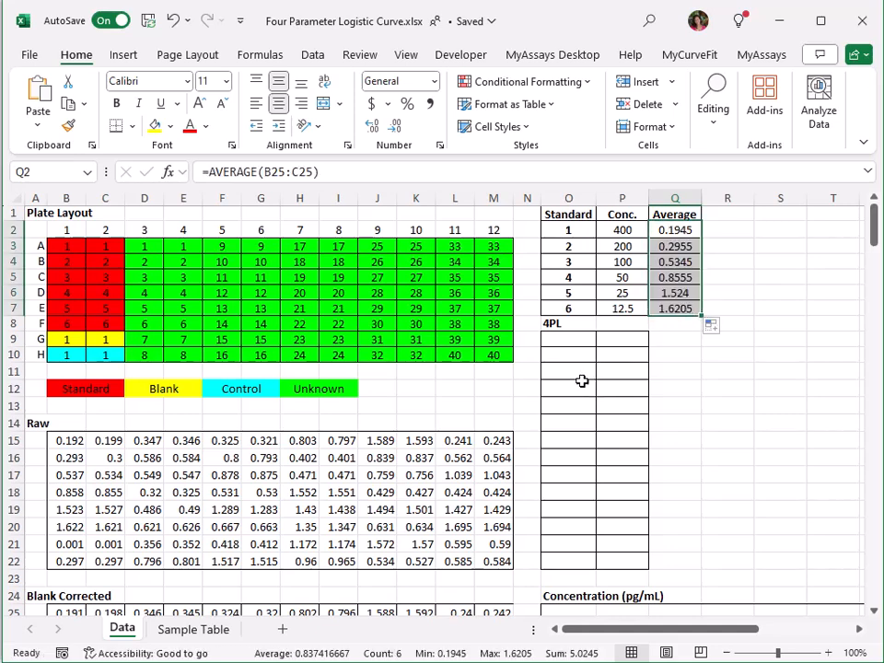
# Enter =MyCurveFit.4PL(P2:P7,Q2:Q7,1) in O9 to fit the standards with vertically oriented parameters
pyautogui.click(569, 341)
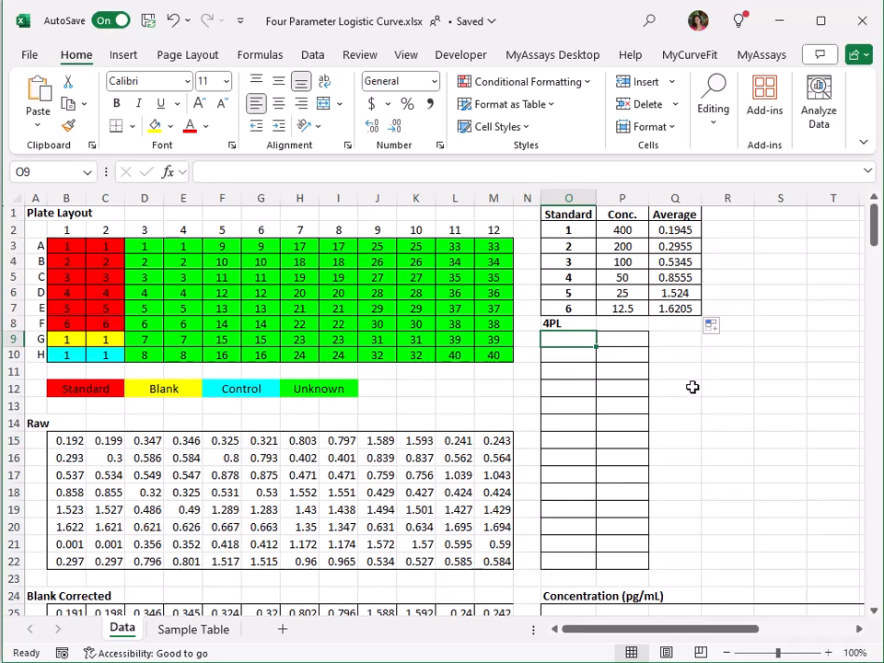
pyautogui.write('=mycurve')
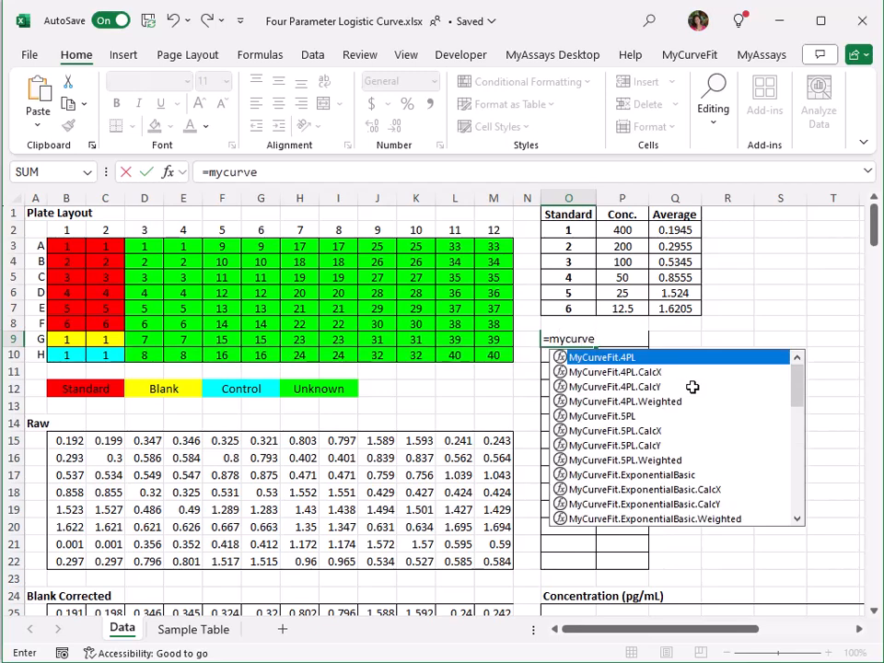
pyautogui.doubleClick(680, 356)
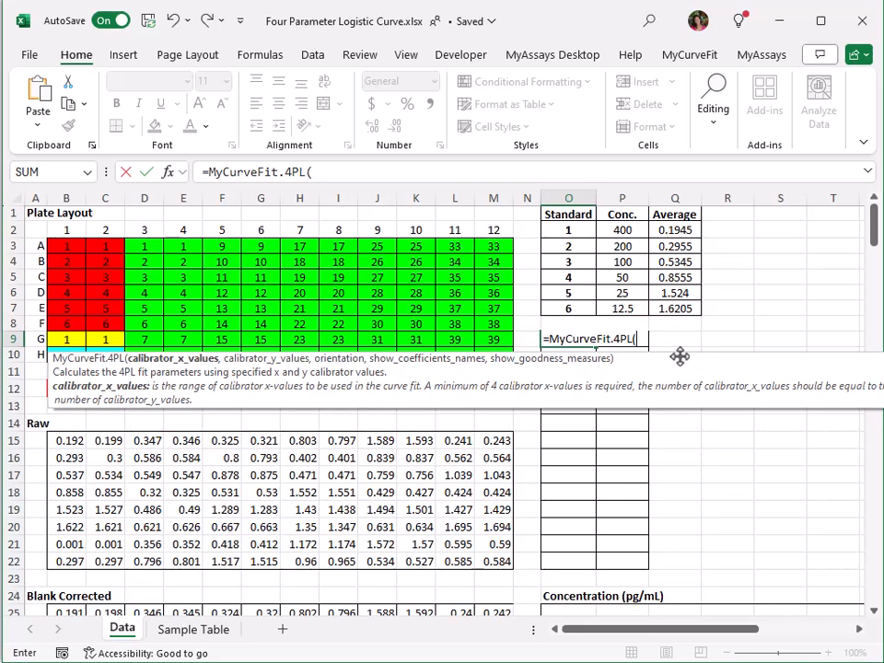
pyautogui.moveTo(625, 232); pyautogui.dragTo(625, 307)
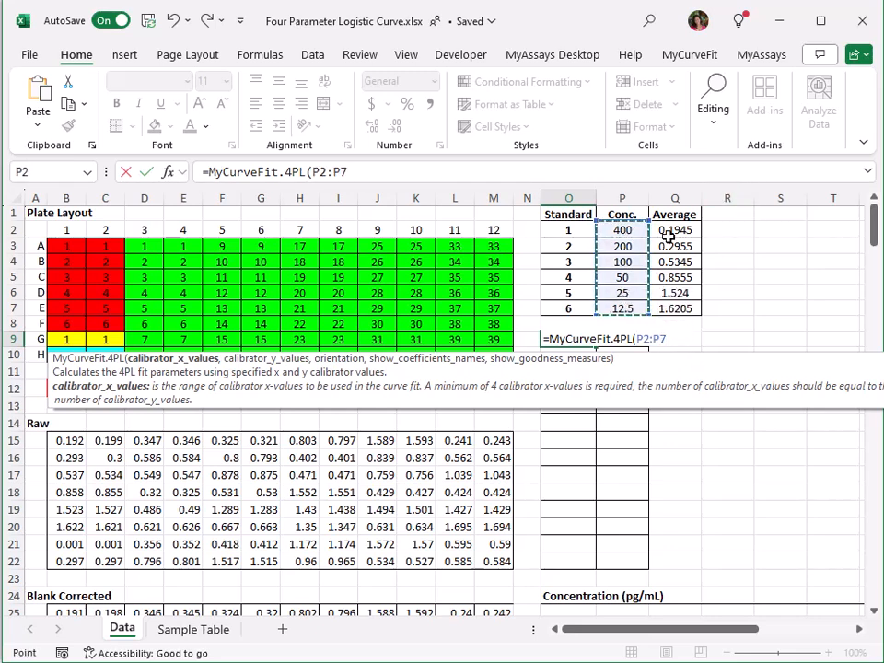
pyautogui.write(',')
pyautogui.moveTo(673, 231); pyautogui.dragTo(667, 300)
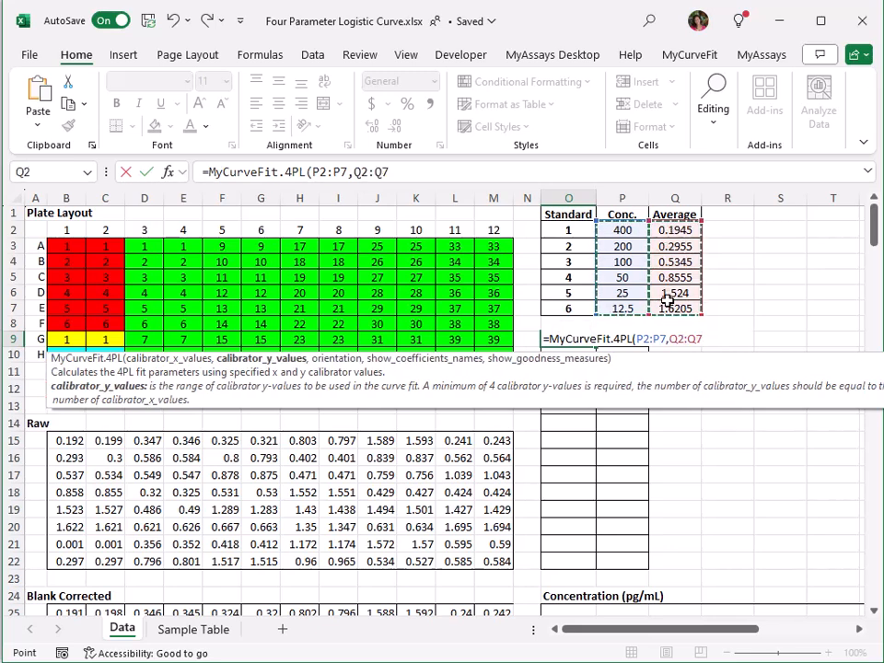
pyautogui.write(',')
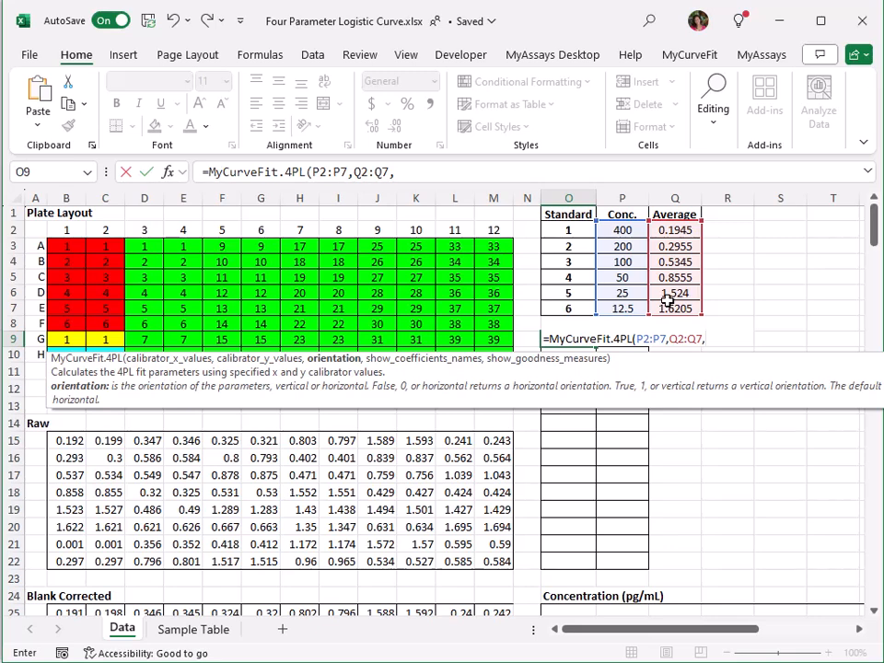
pyautogui.write('1')
pyautogui.press('Return')
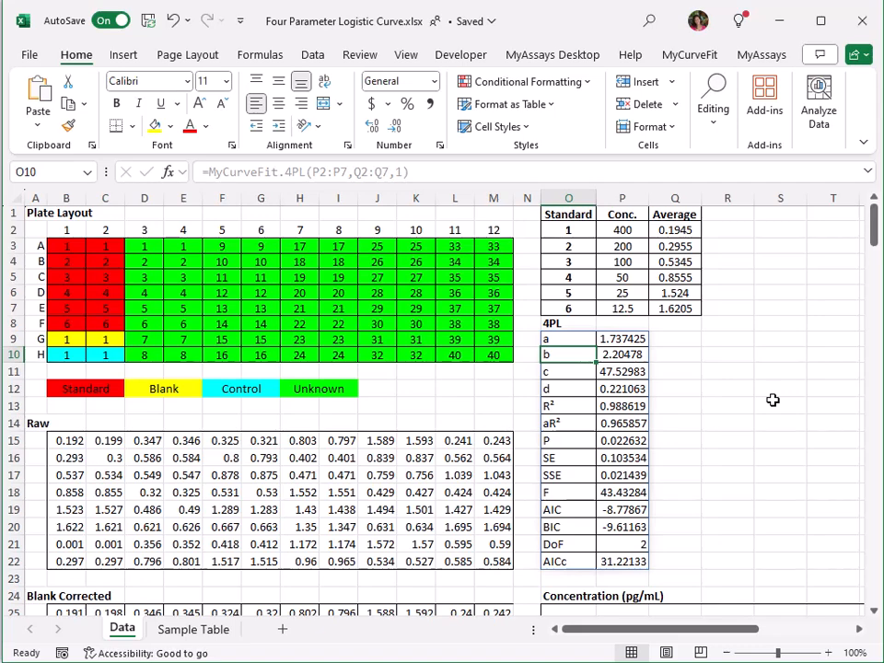
# Enter =MyCurveFit.4PL.CalcX($P$9:$P$12,B25) in O25, the first cell of the Concentration (pg/mL) grid
pyautogui.scroll(-2, 772, 399)
pyautogui.scroll(-2, 772, 400)
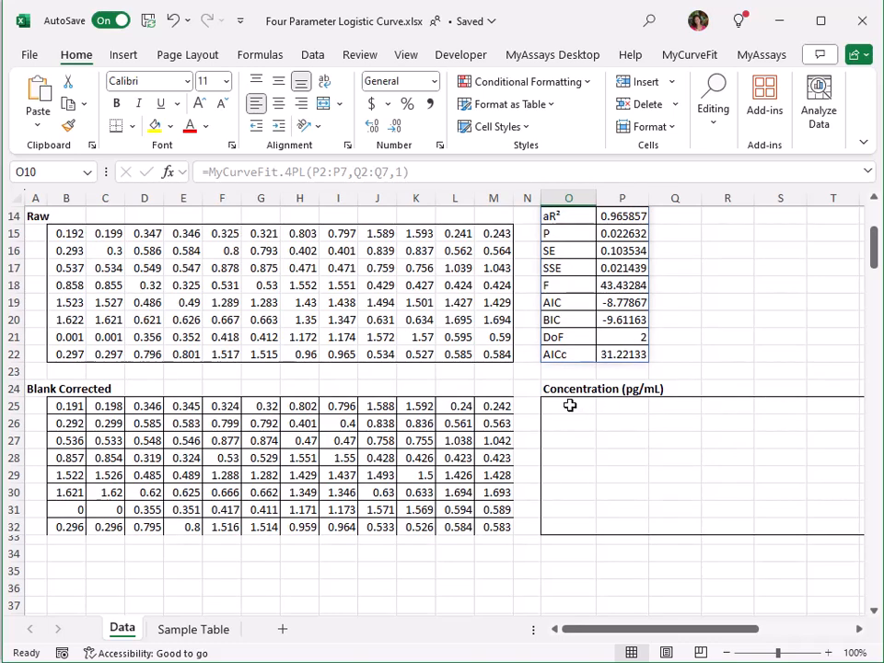
pyautogui.click(570, 405)
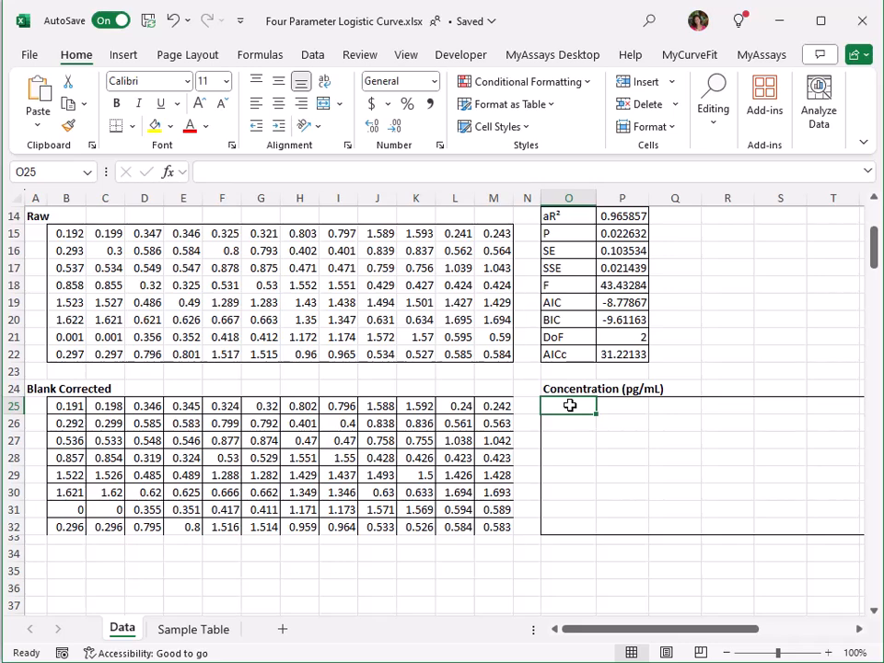
pyautogui.write('=mycurve')
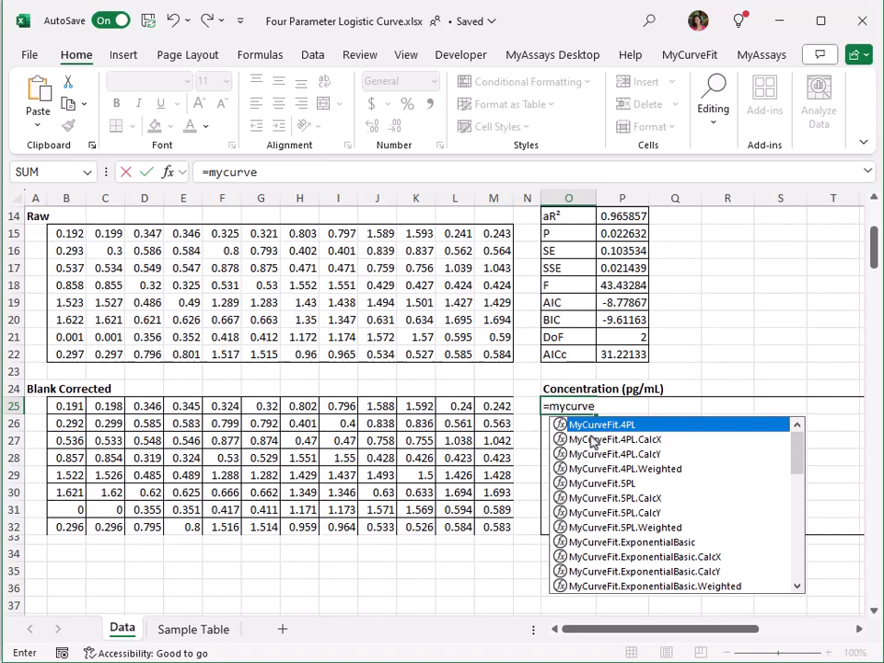
pyautogui.doubleClick(594, 446)
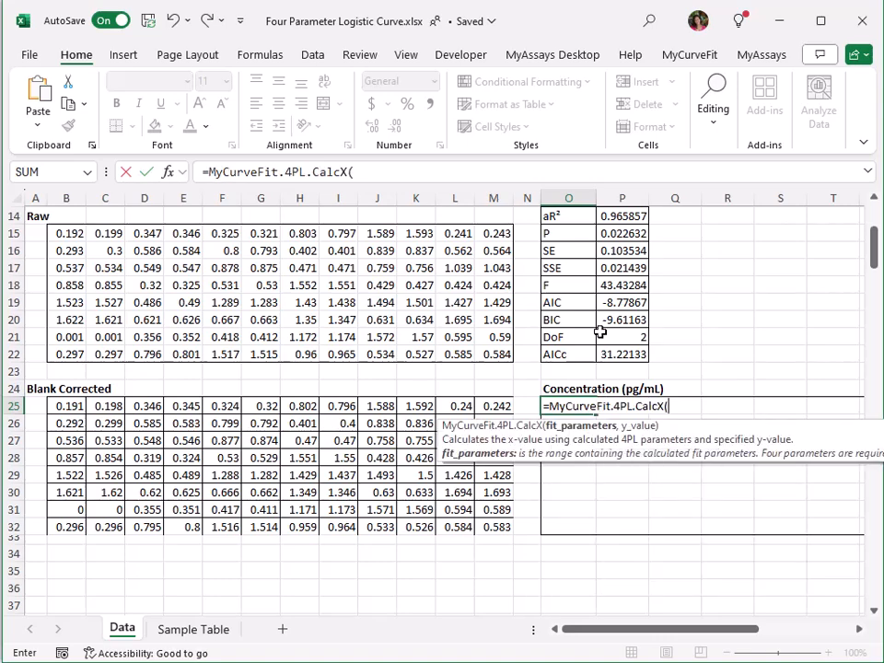
pyautogui.scroll(1, 601, 331)
pyautogui.scroll(1, 603, 303)
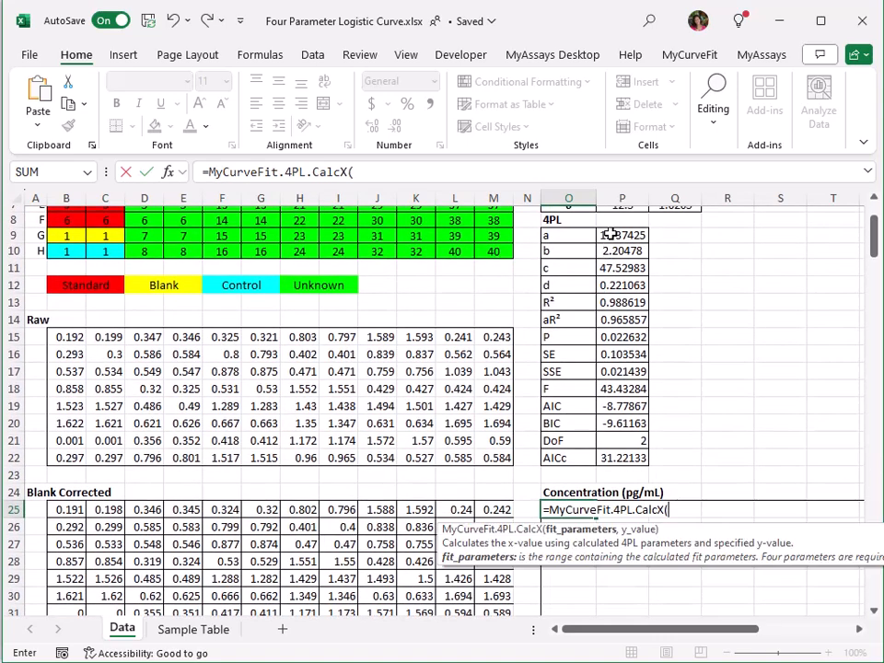
pyautogui.moveTo(606, 236); pyautogui.dragTo(610, 279)
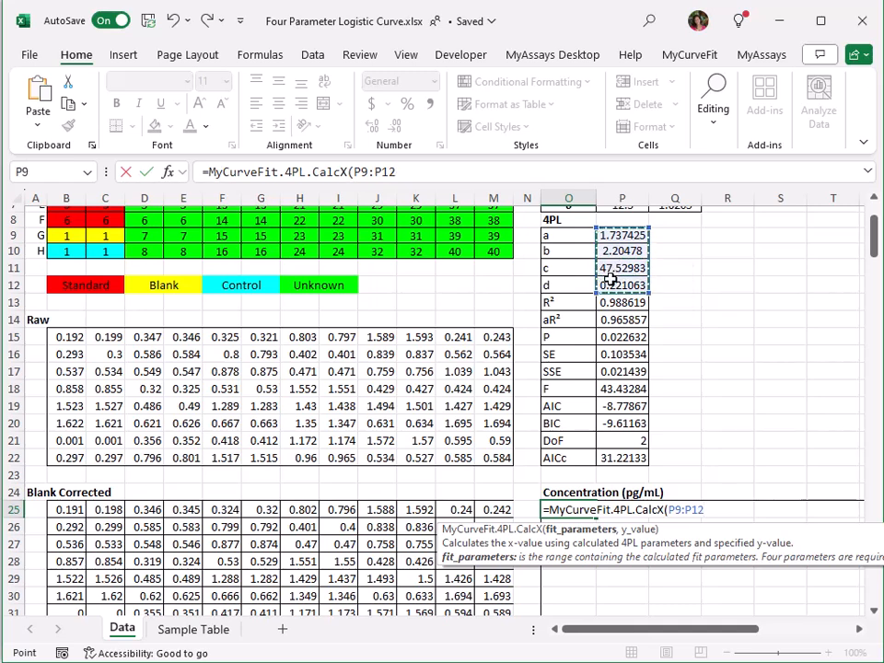
pyautogui.press('F4')
pyautogui.write(',')
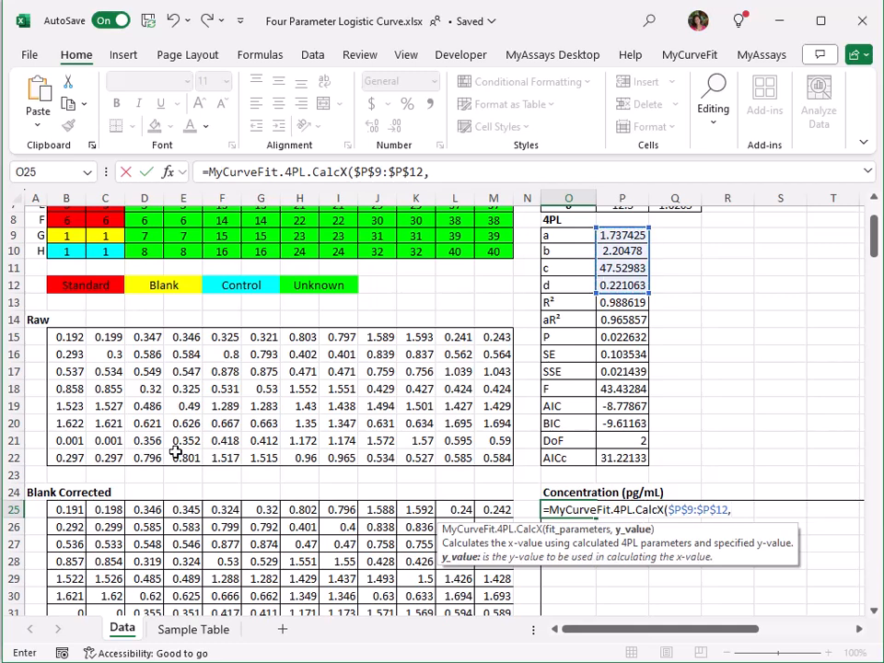
pyautogui.click(64, 509)
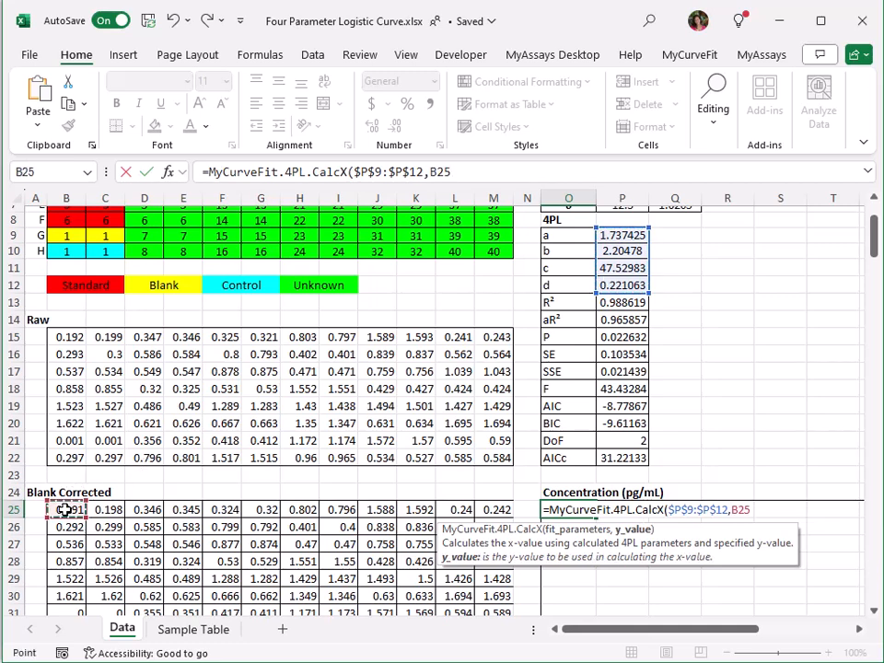
pyautogui.press('Return')
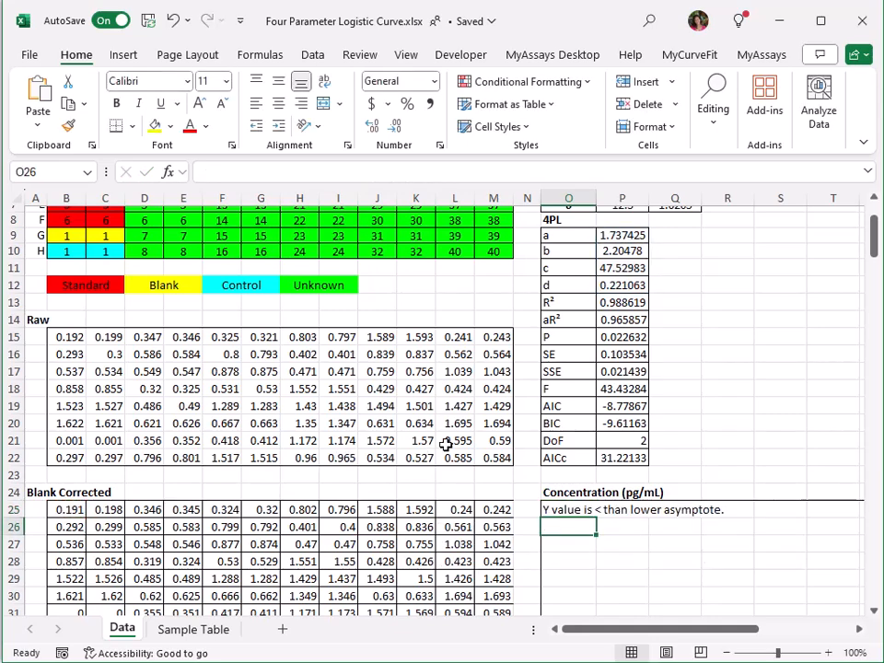
# Fill the O25 concentration formula across and down the Concentration (pg/mL) grid to Z32
pyautogui.scroll(-2, 625, 479)
pyautogui.moveTo(651, 628); pyautogui.dragTo(742, 636)
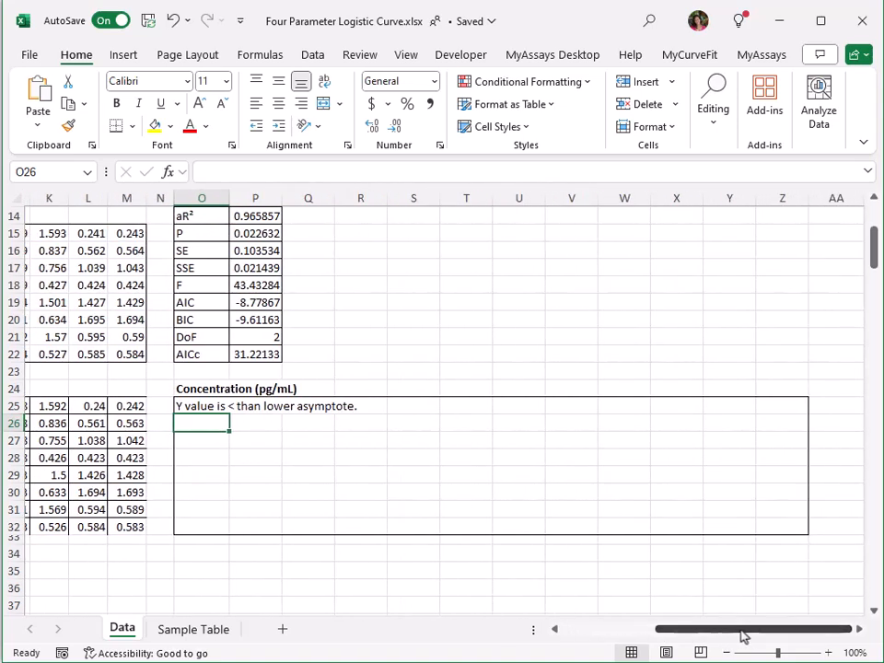
pyautogui.click(205, 408)
pyautogui.moveTo(228, 415); pyautogui.dragTo(797, 534)
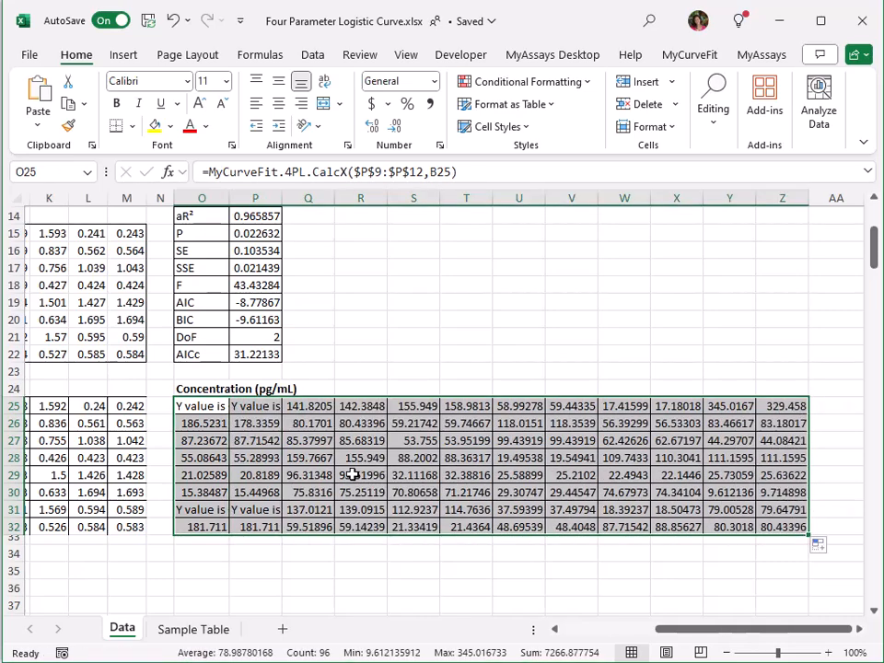
# Compare the a to d fit parameters in K1:K4 of the Results_from_MyAssays workbook with those in P9:P12 of the Four Parameter Logistic Curve workbook
pyautogui.scroll(5, 352, 474)
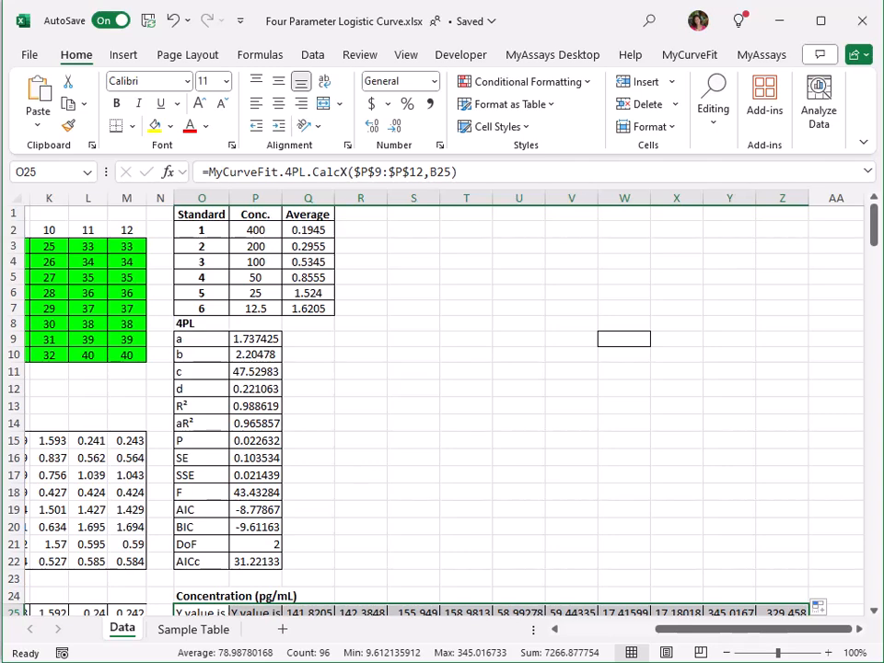
pyautogui.hotkey('alt', 'Tab')
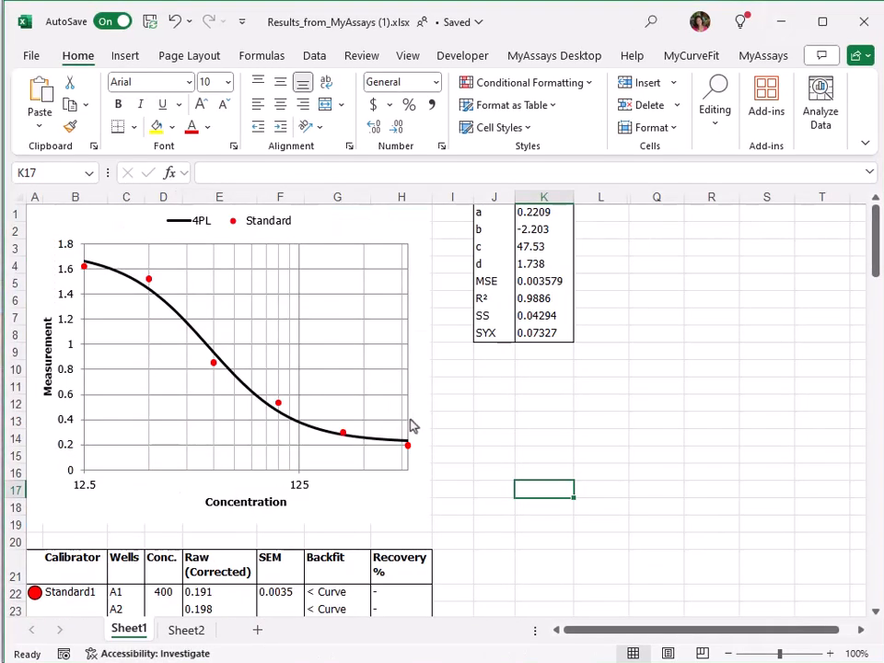
pyautogui.moveTo(548, 211); pyautogui.dragTo(562, 271)
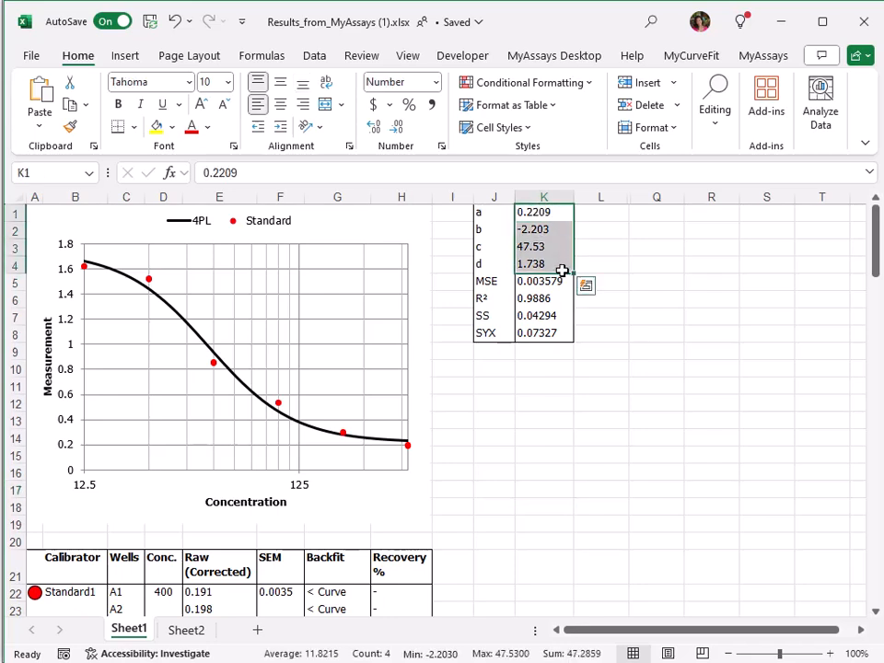
pyautogui.click(777, 30)
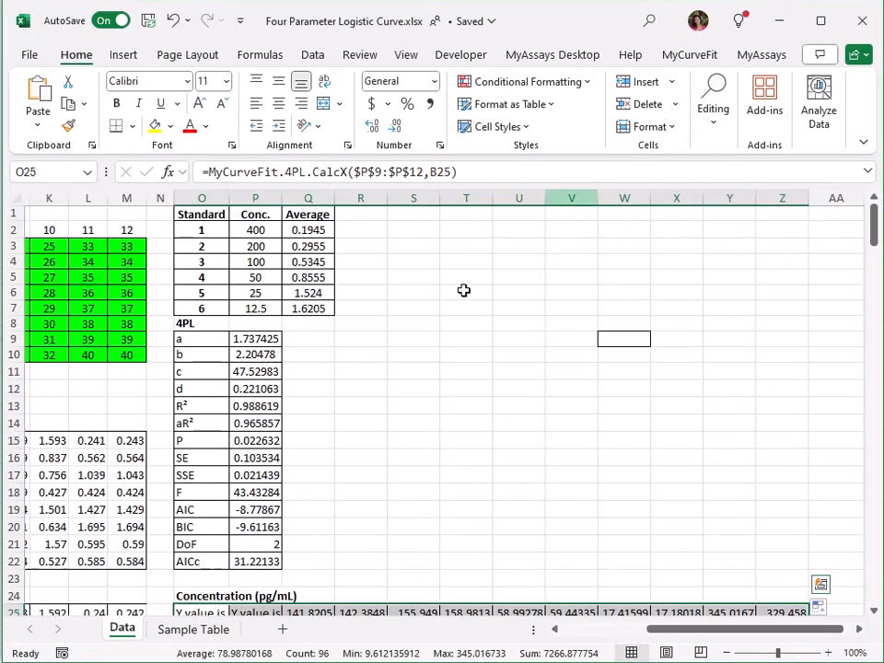
pyautogui.click(251, 340)
pyautogui.moveTo(251, 339); pyautogui.dragTo(266, 389)
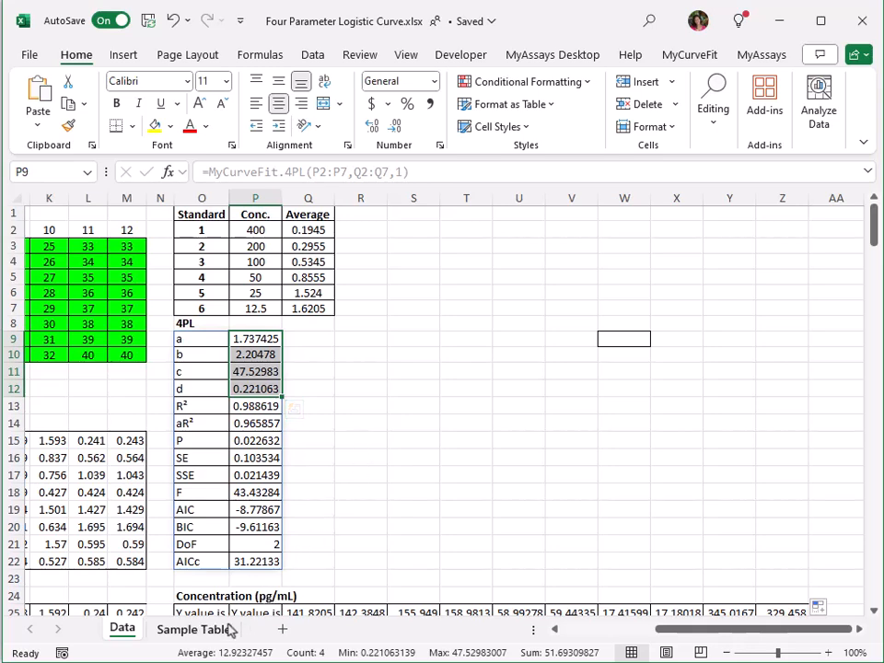
# Show the Sample Table sheet beside the sample table in the Results_from_MyAssays workbook, compare their concentrations, and return to the Sample Table sheet alone
pyautogui.click(193, 629)
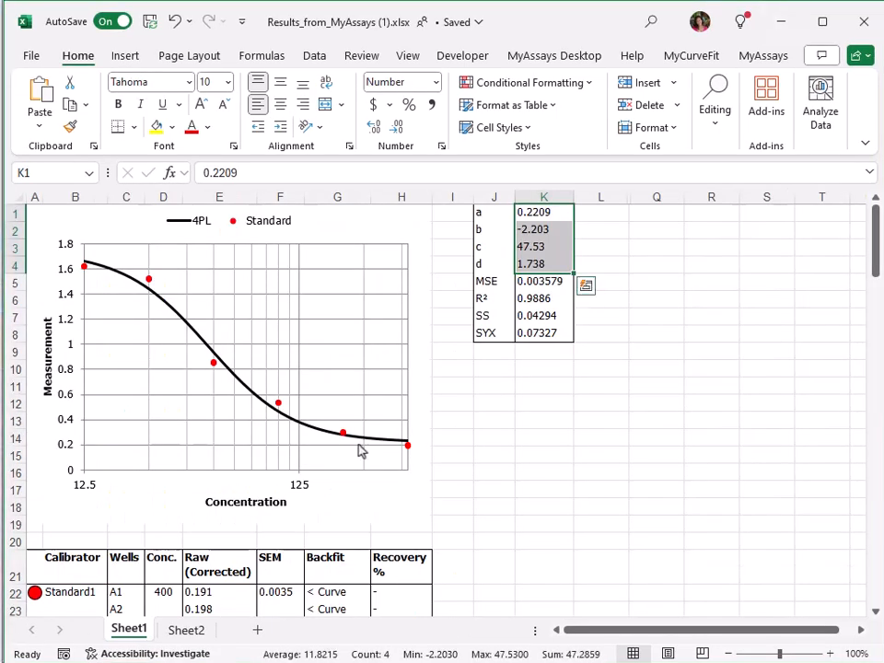
pyautogui.scroll(-10, 359, 442)
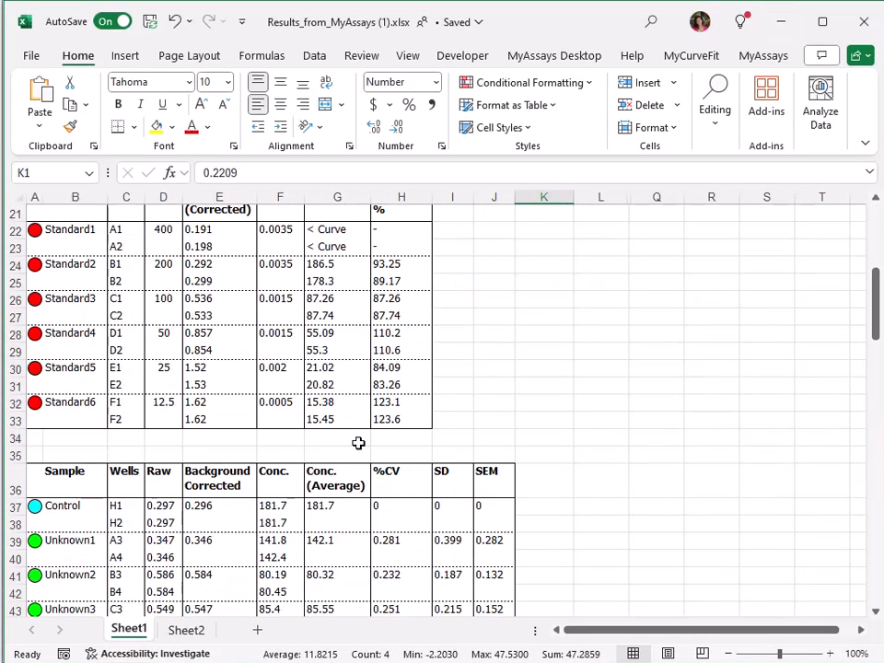
pyautogui.scroll(-1, 358, 442)
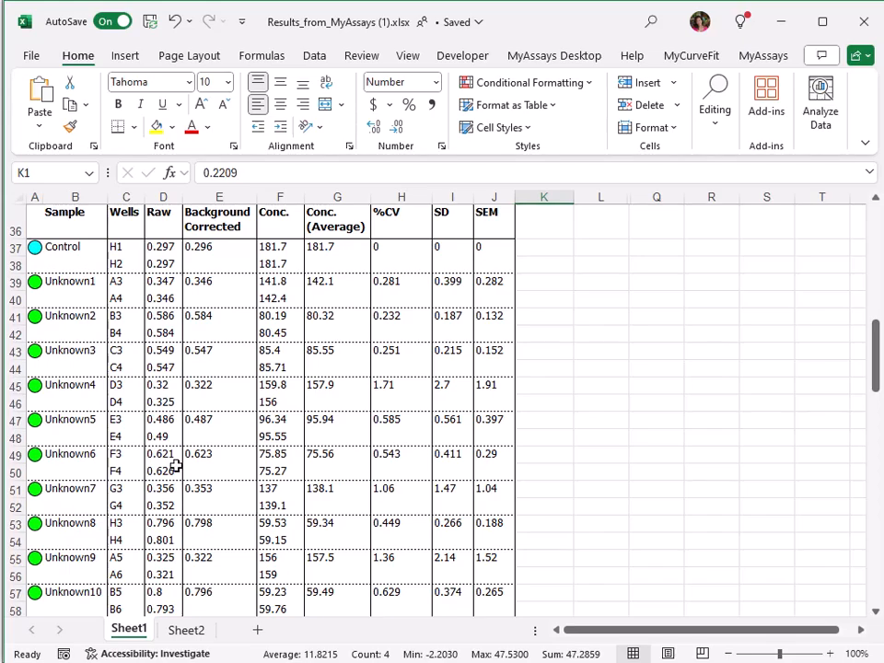
pyautogui.moveTo(2, 424); pyautogui.dragTo(501, 419)
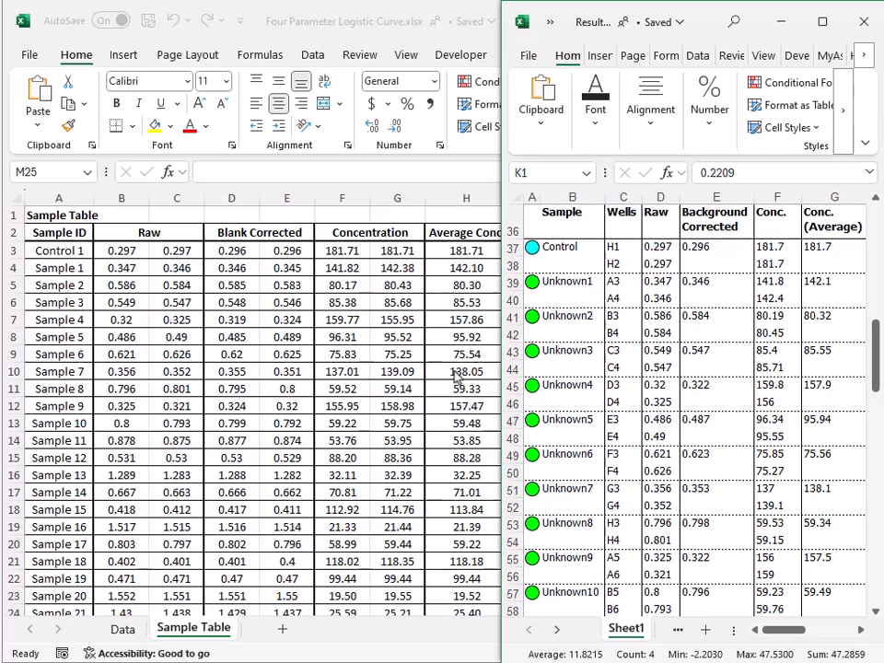
pyautogui.press('super+Up')
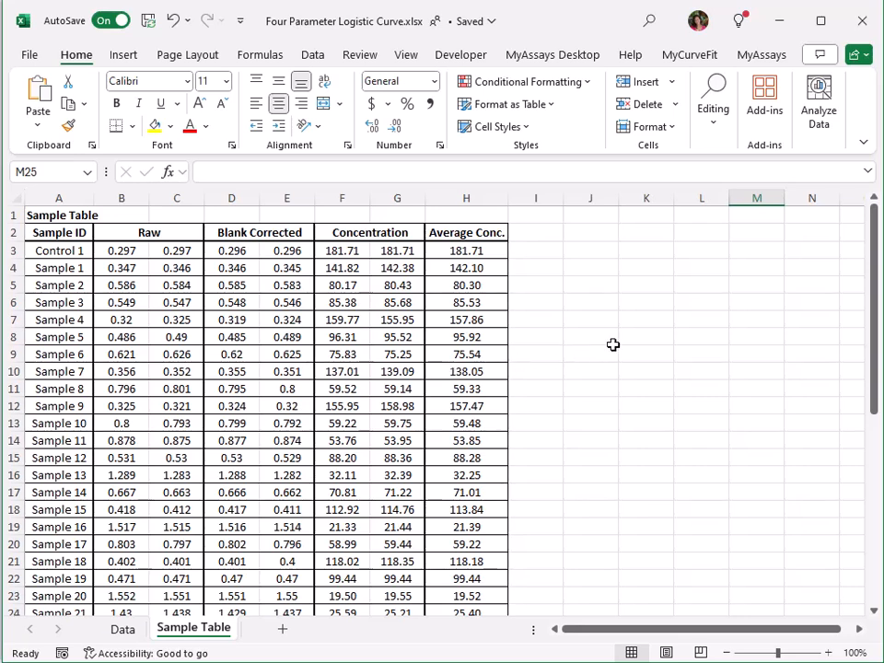